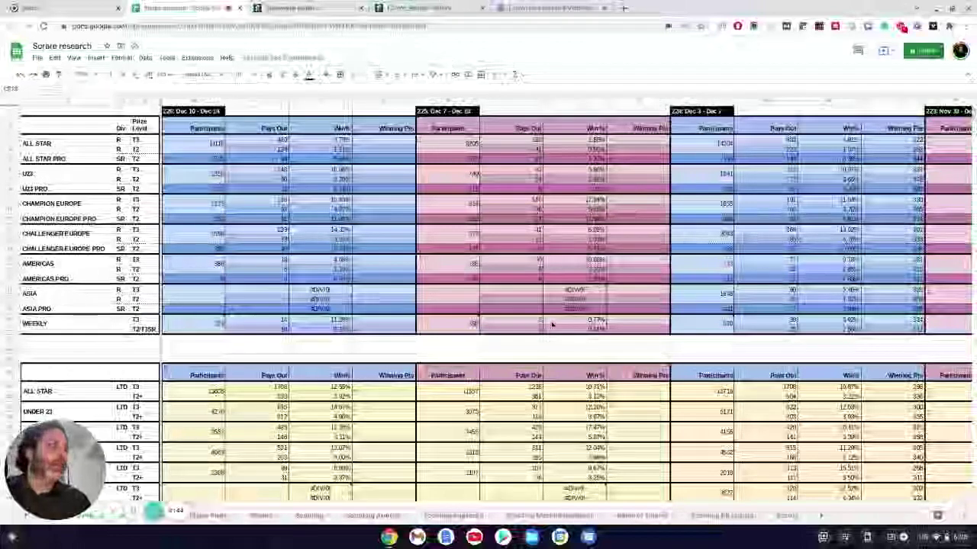
Step: Review the participants, payouts and win percentages of every division for gameweeks 224 to 226
scroll(763, 320, down, 1)
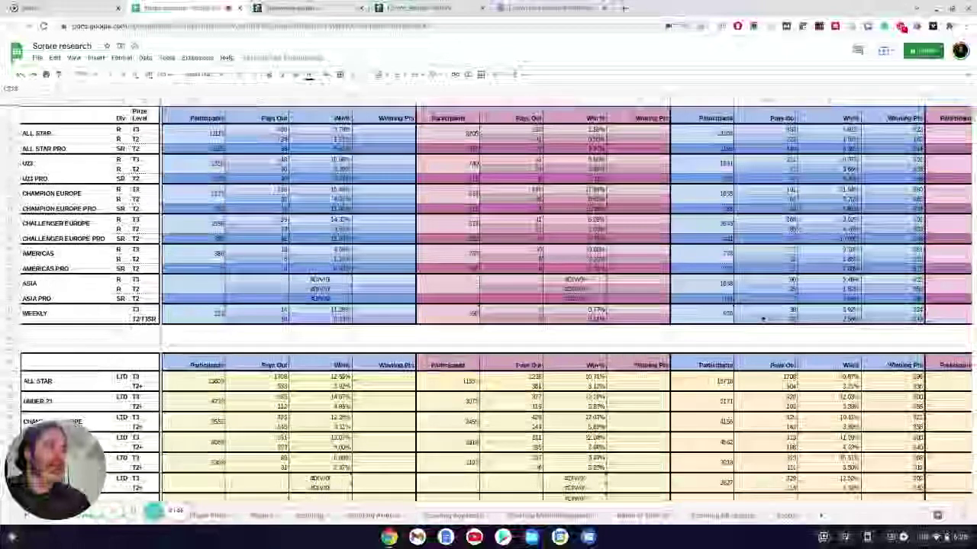
scroll(763, 320, up, 1)
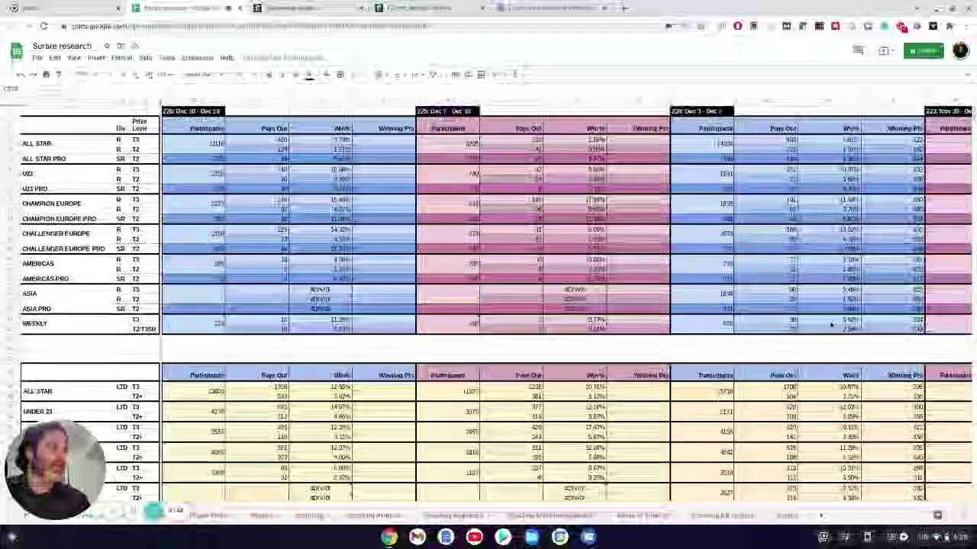
scroll(832, 324, down, 3)
scroll(835, 427, up, 3)
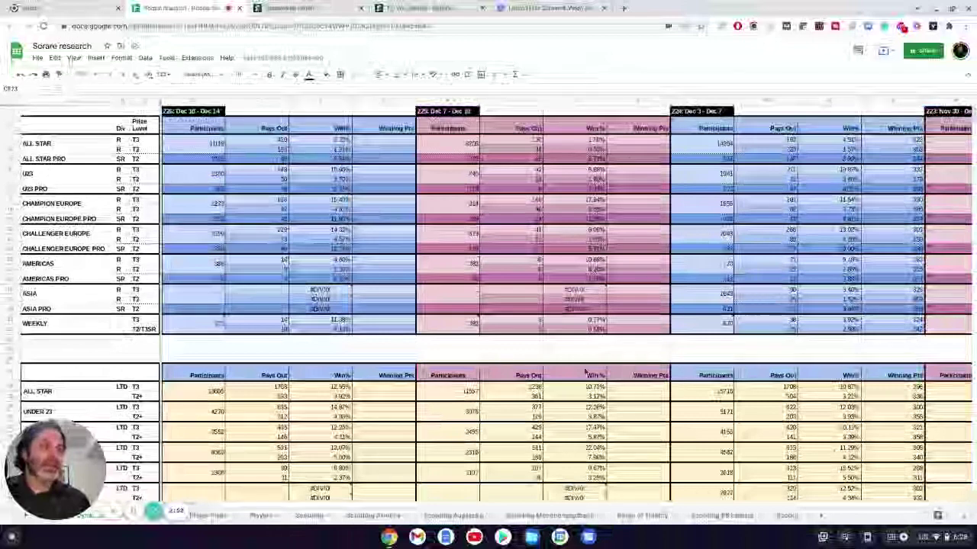
scroll(269, 204, down, 3)
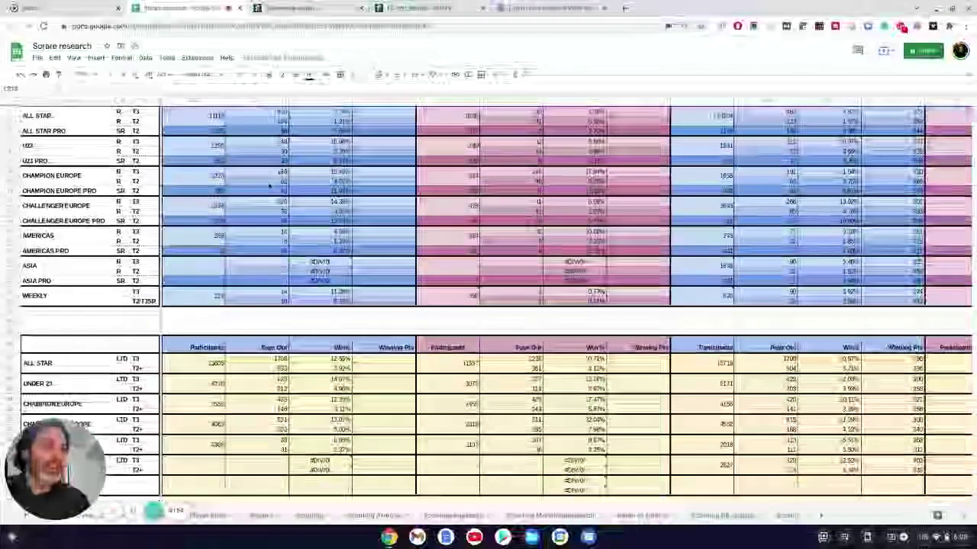
scroll(268, 190, up, 3)
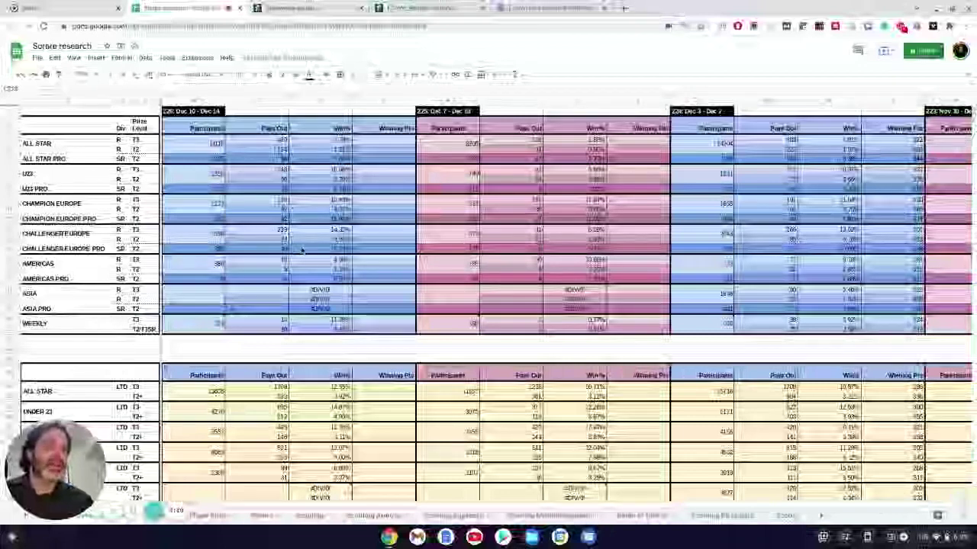
scroll(301, 250, down, 3)
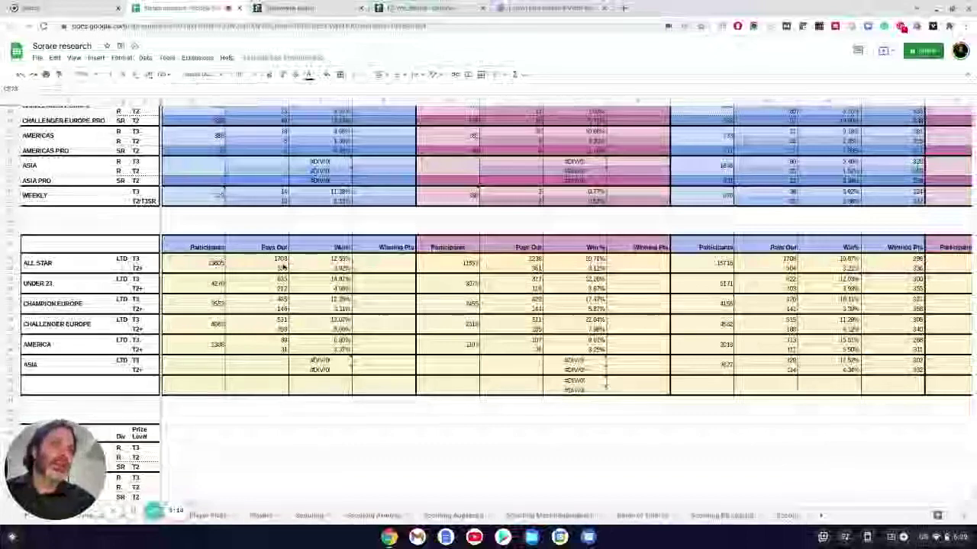
Step: Compare the limited All Star T3 payouts for gameweeks 226 and 224, and check the limited and rare All Star T3 win percentages for gameweek 226
click(283, 267)
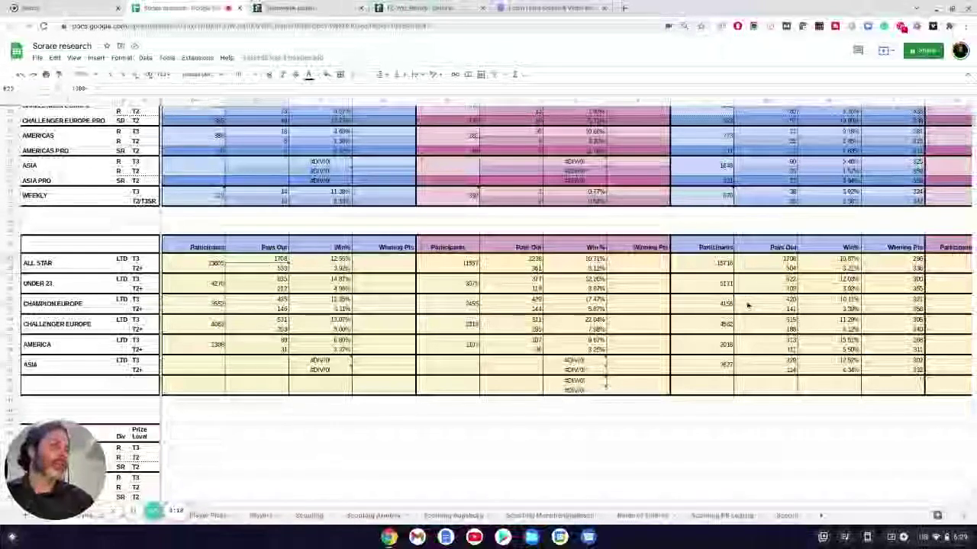
click(772, 260)
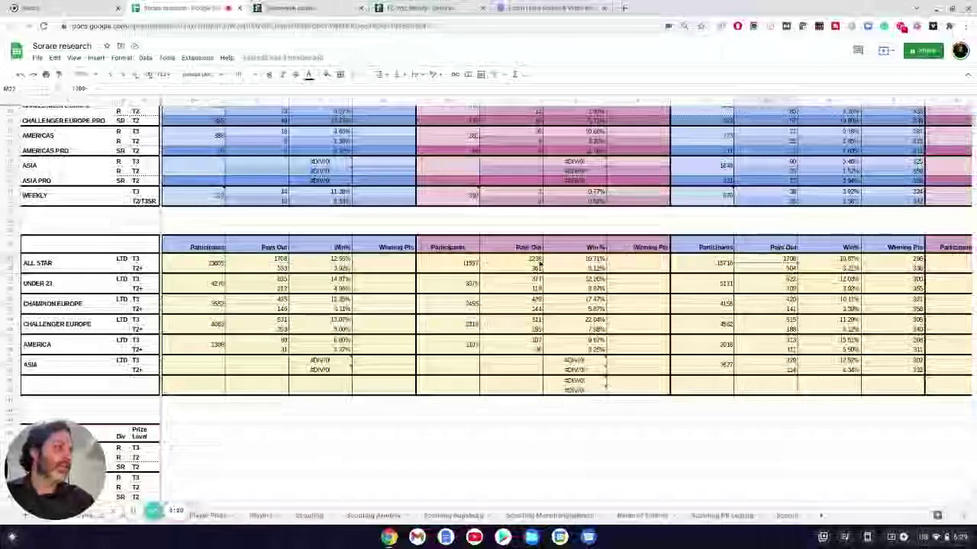
click(309, 265)
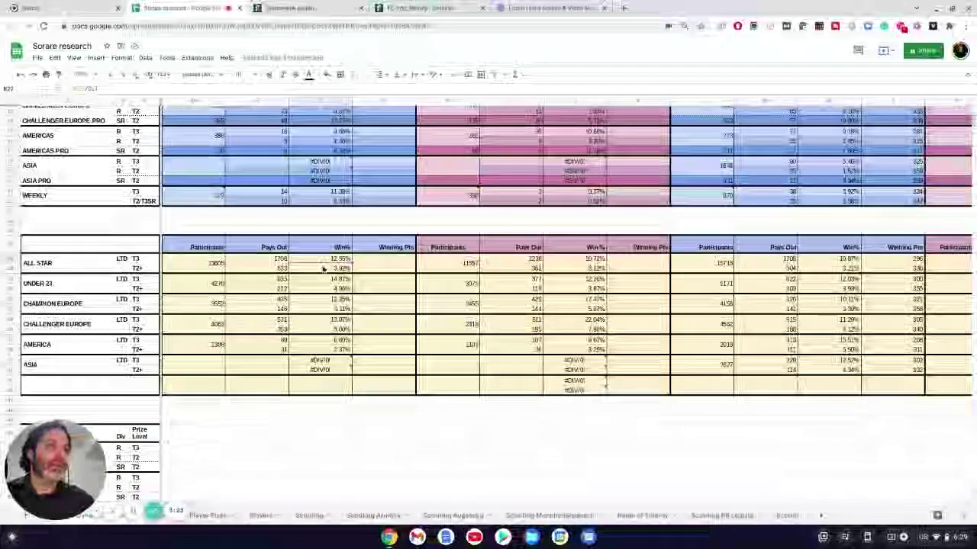
scroll(334, 262, up, 4)
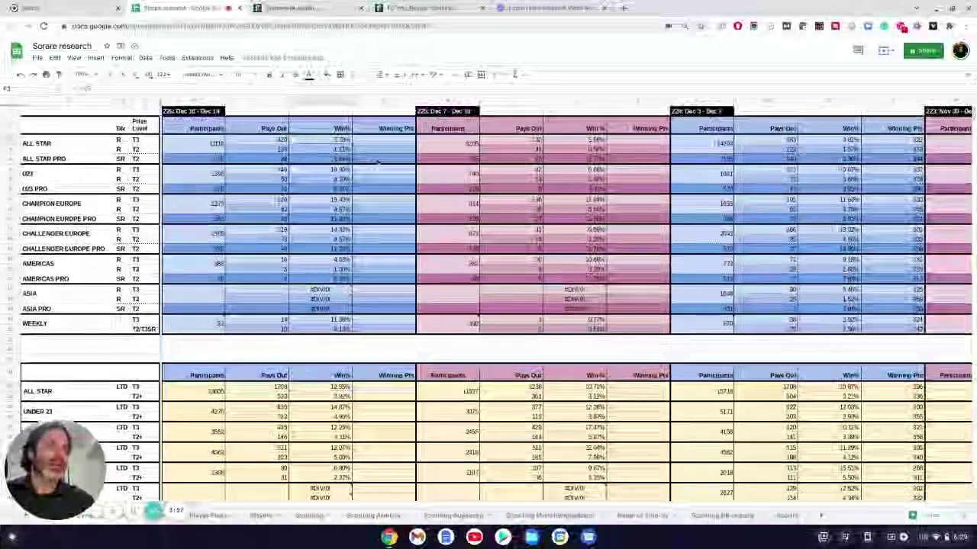
click(330, 142)
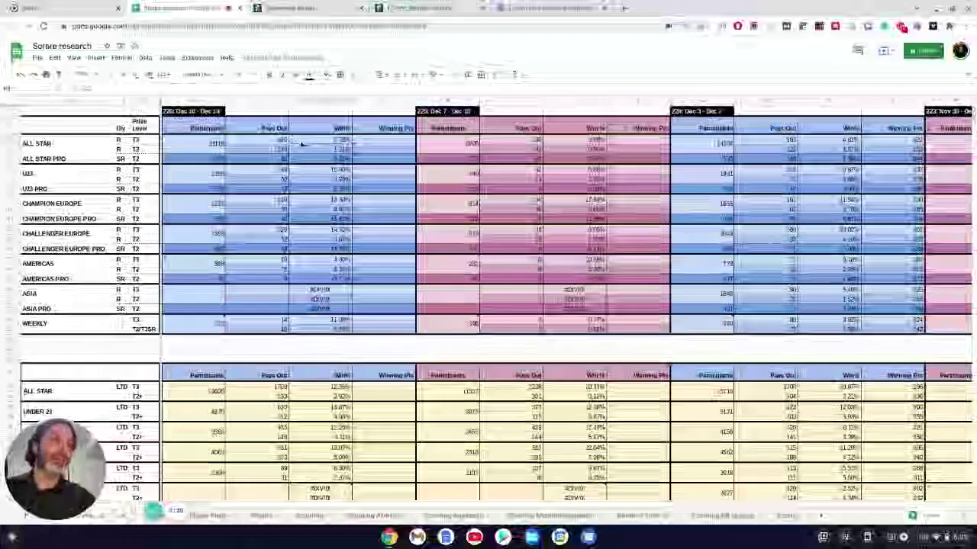
scroll(292, 258, down, 4)
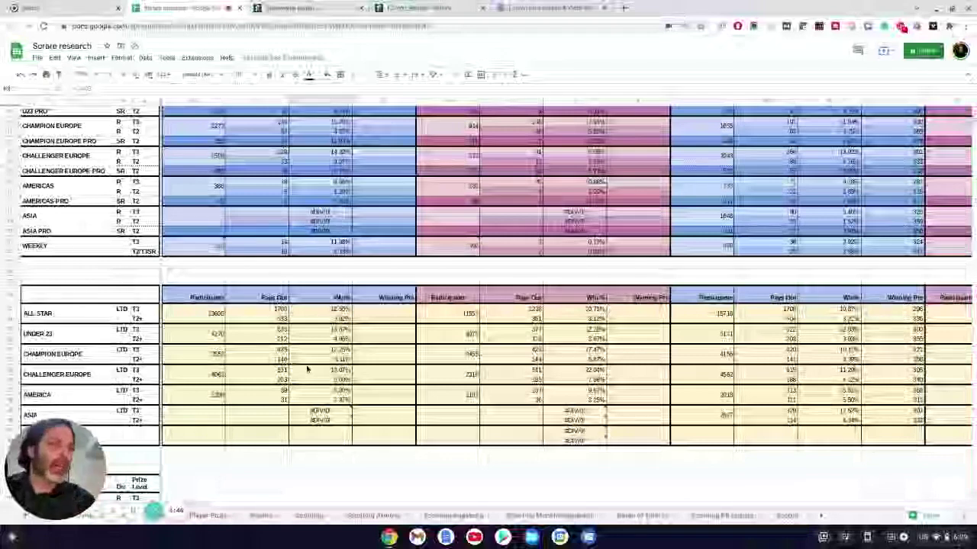
scroll(313, 375, down, 3)
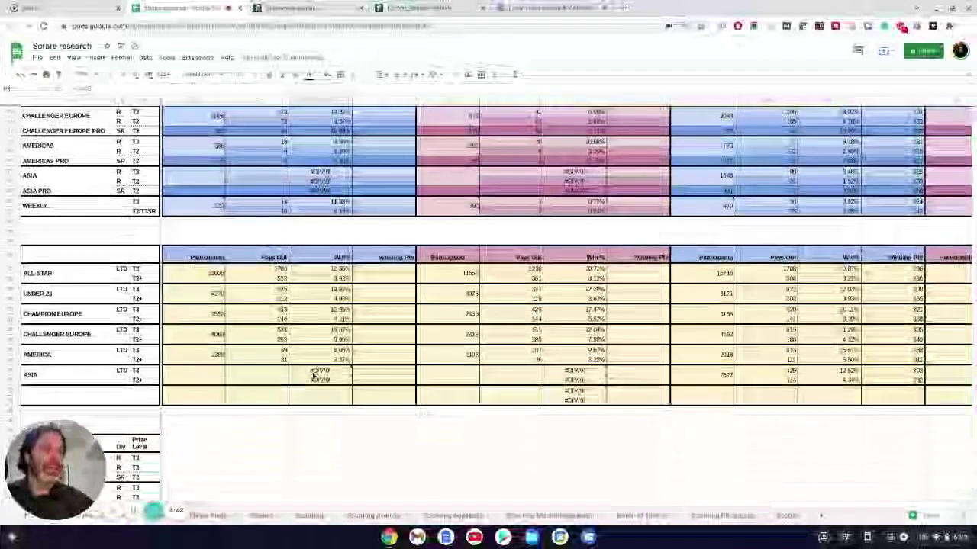
scroll(313, 375, up, 3)
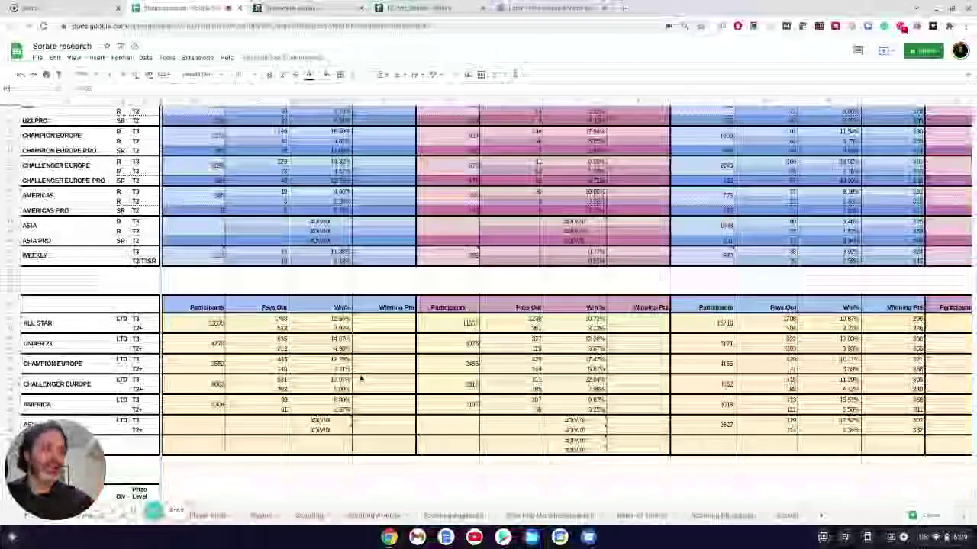
Step: Find the lower table of winning points per gameweek and view its average and standard deviation columns
scroll(360, 378, down, 15)
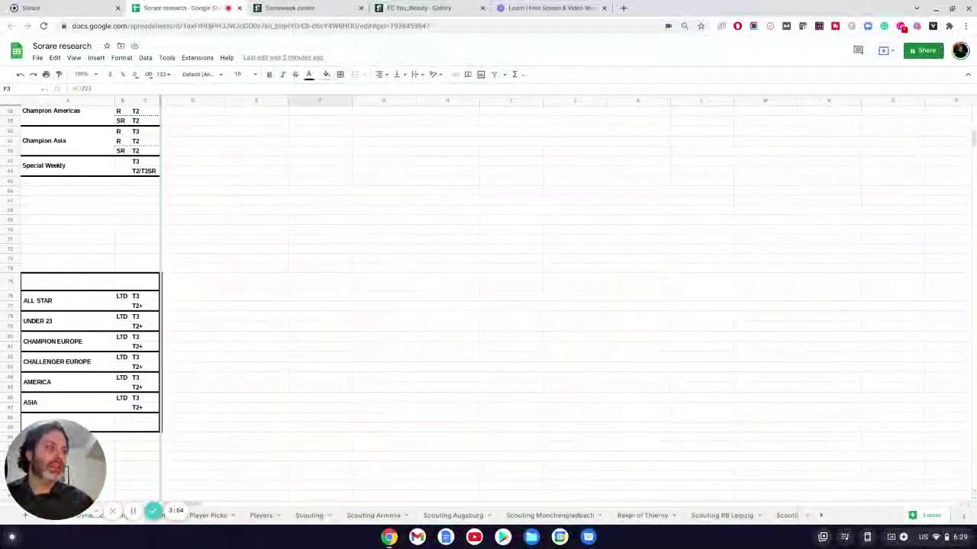
scroll(489, 297, up, 10)
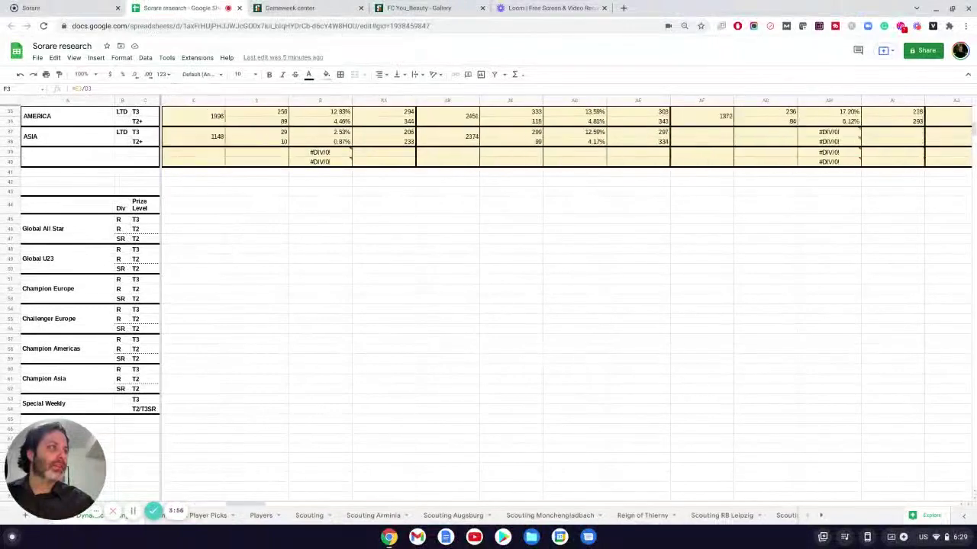
scroll(565, 297, right, 10)
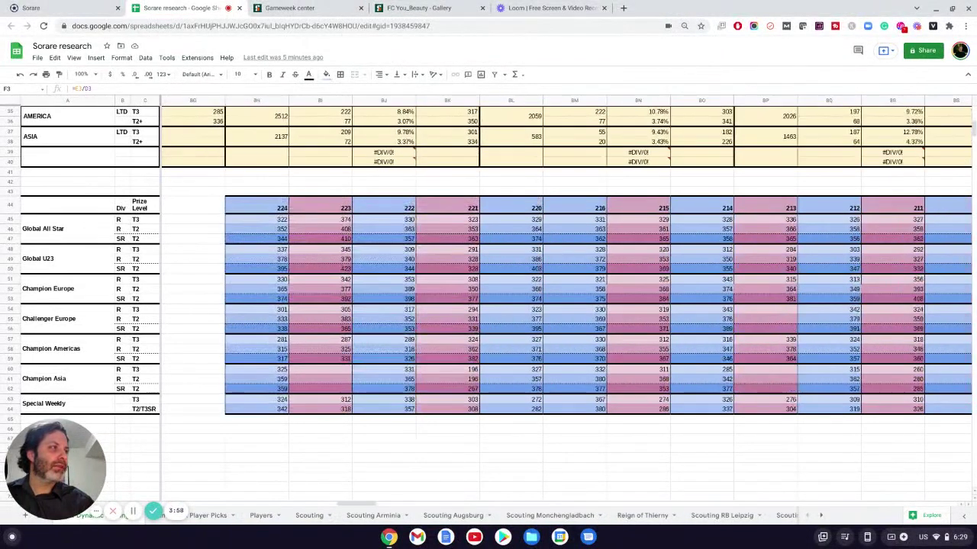
scroll(565, 298, right, 10)
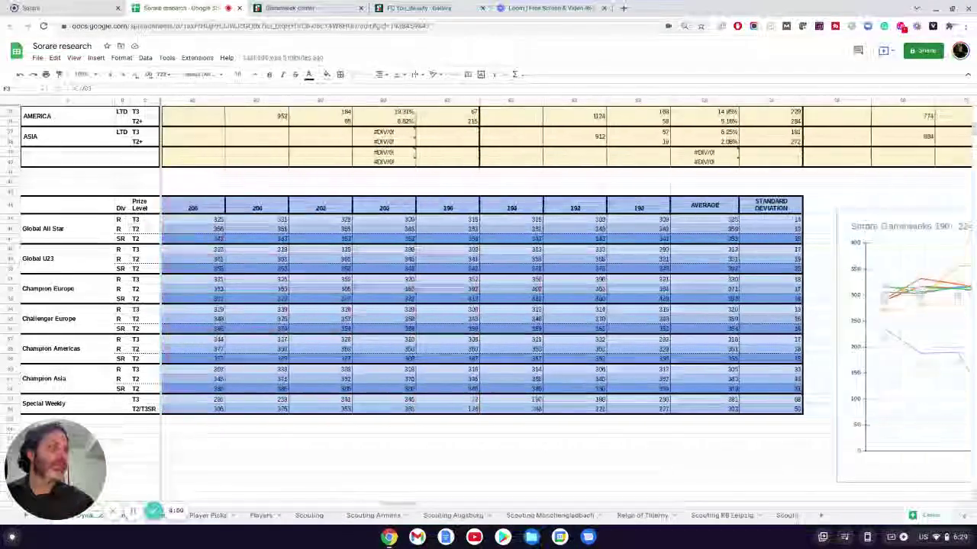
scroll(565, 298, left, 1)
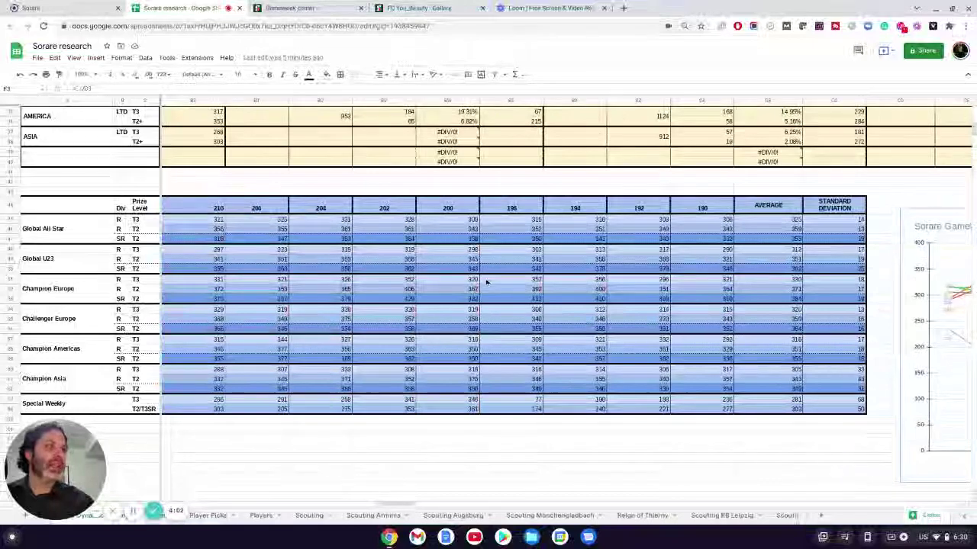
Step: Examine the winning points of each division across the gameweeks, including the averages, standard deviations and start of the chart
scroll(486, 282, left, 10)
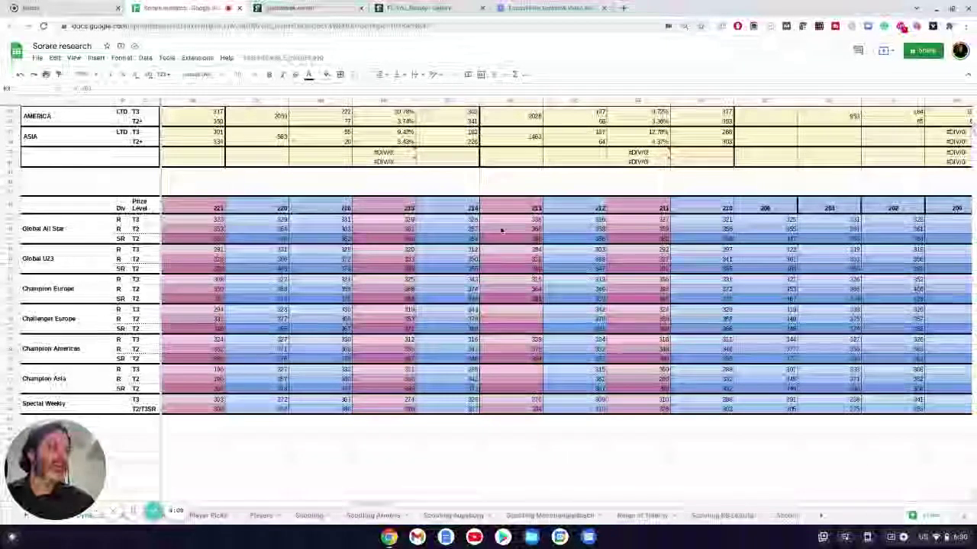
scroll(488, 229, left, 5)
scroll(534, 233, right, 10)
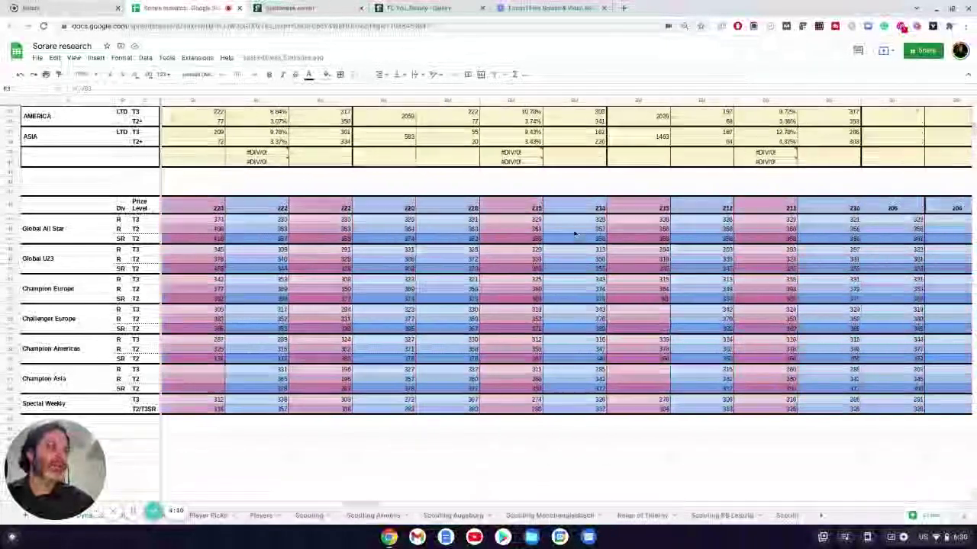
scroll(489, 305, right, 8)
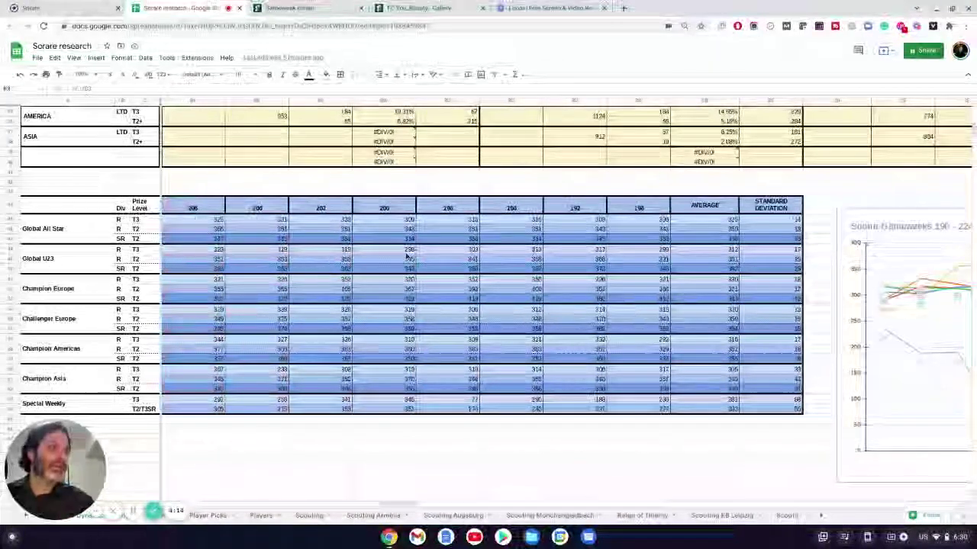
scroll(545, 311, right, 8)
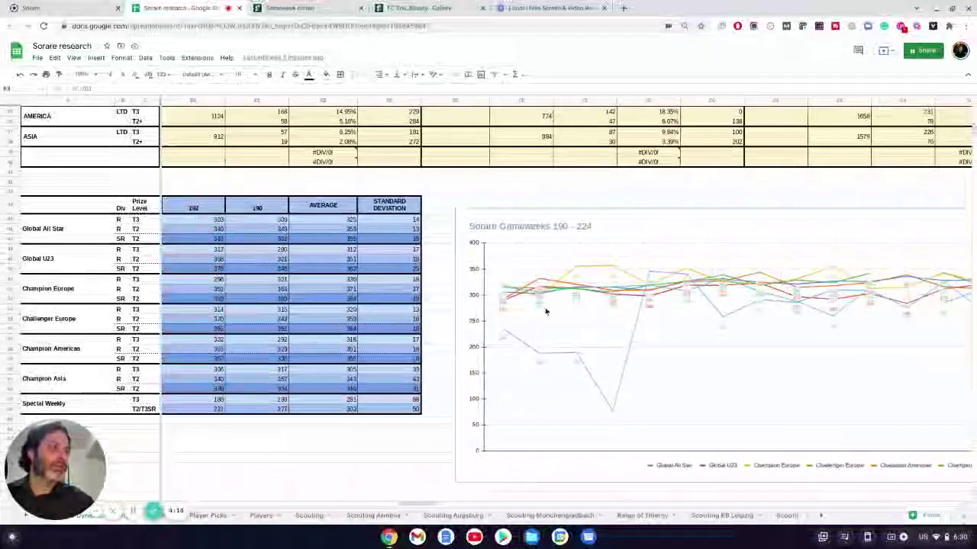
scroll(534, 305, right, 2)
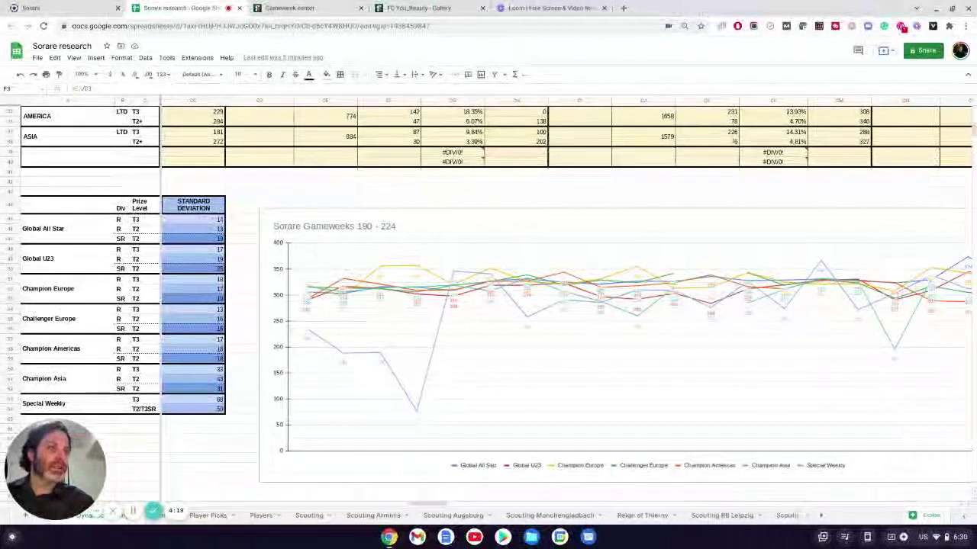
scroll(475, 321, left, 4)
scroll(440, 316, left, 2)
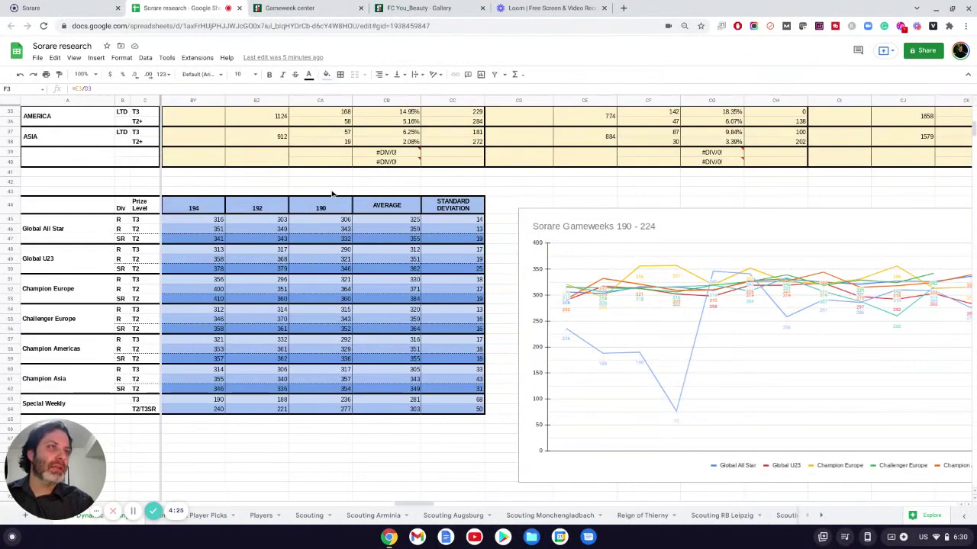
scroll(275, 278, right, 5)
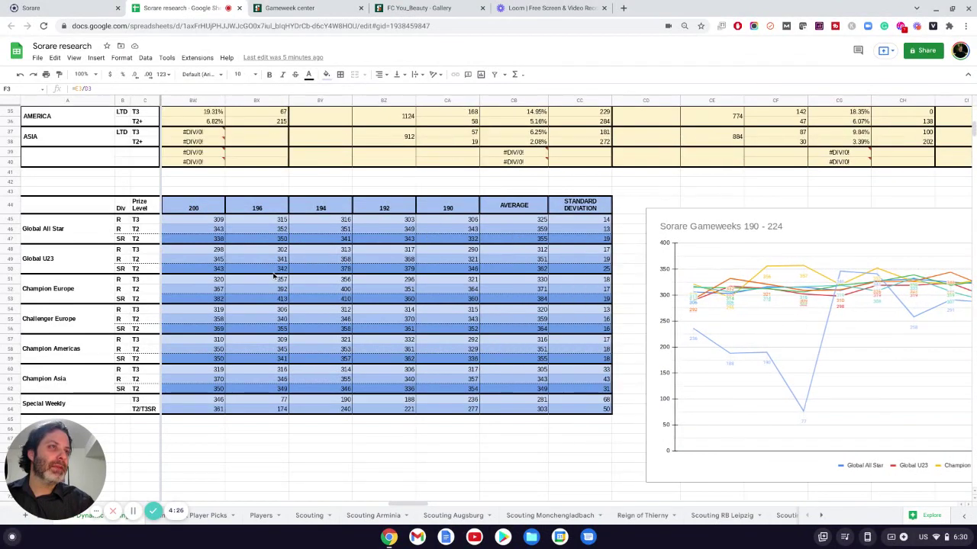
scroll(479, 214, left, 6)
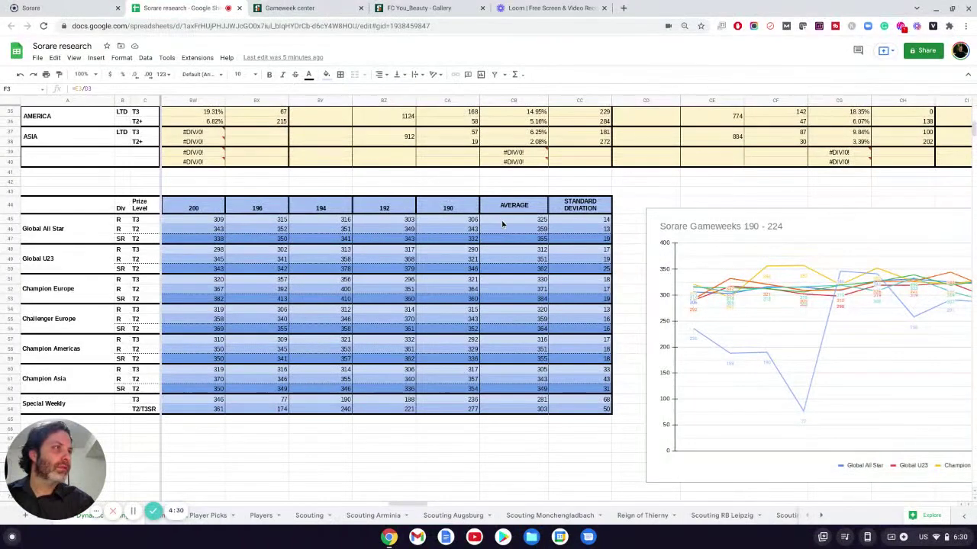
Step: Check the average winning points for Global All Star, Global U23, Champion Americas and Champion Asia
click(503, 221)
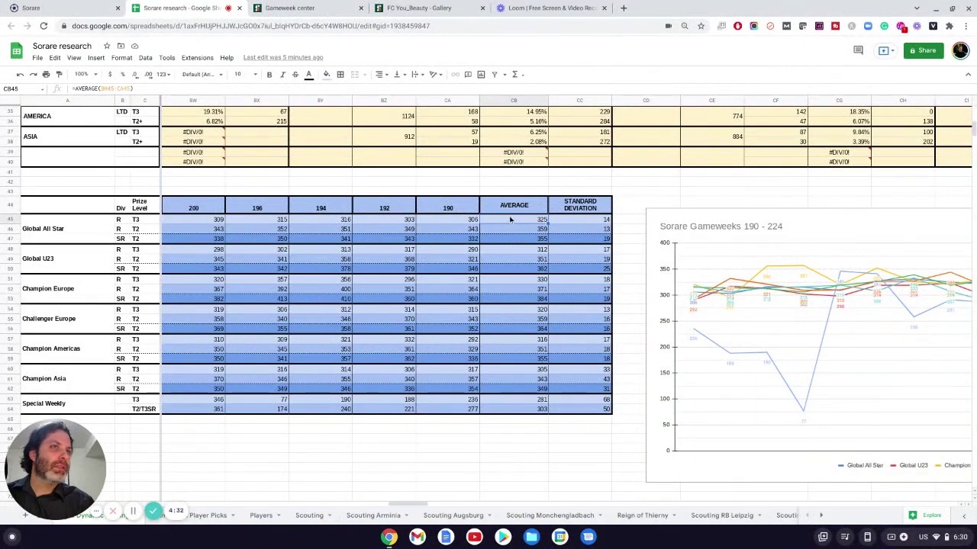
click(517, 231)
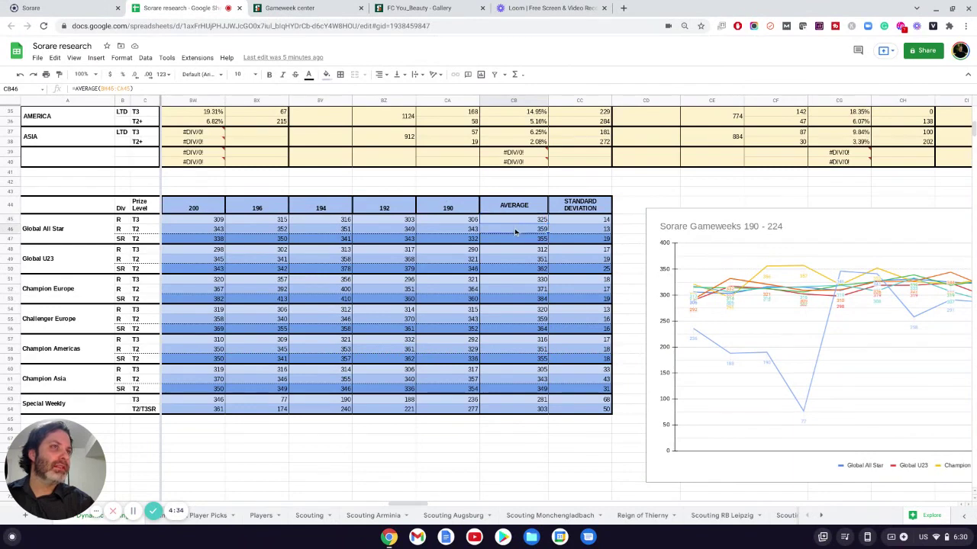
click(513, 222)
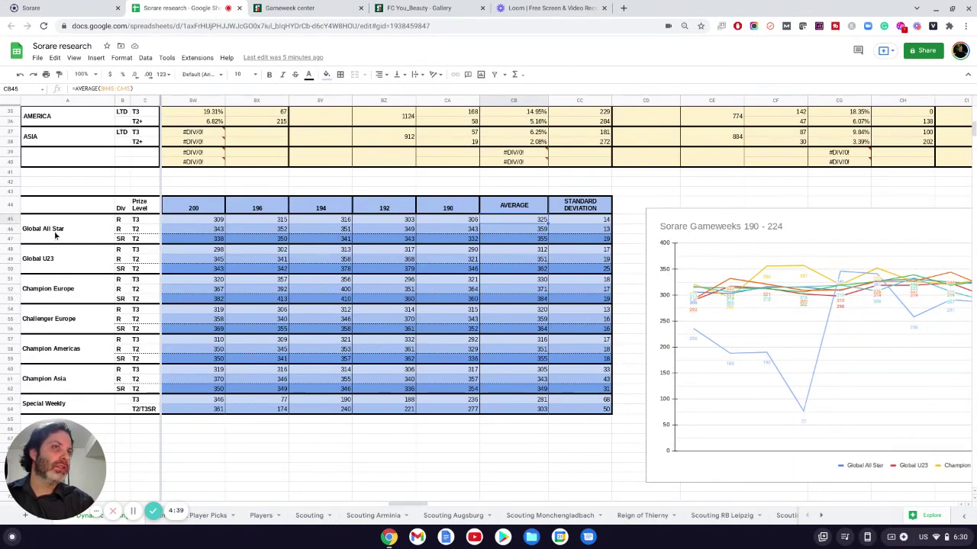
click(513, 229)
click(514, 241)
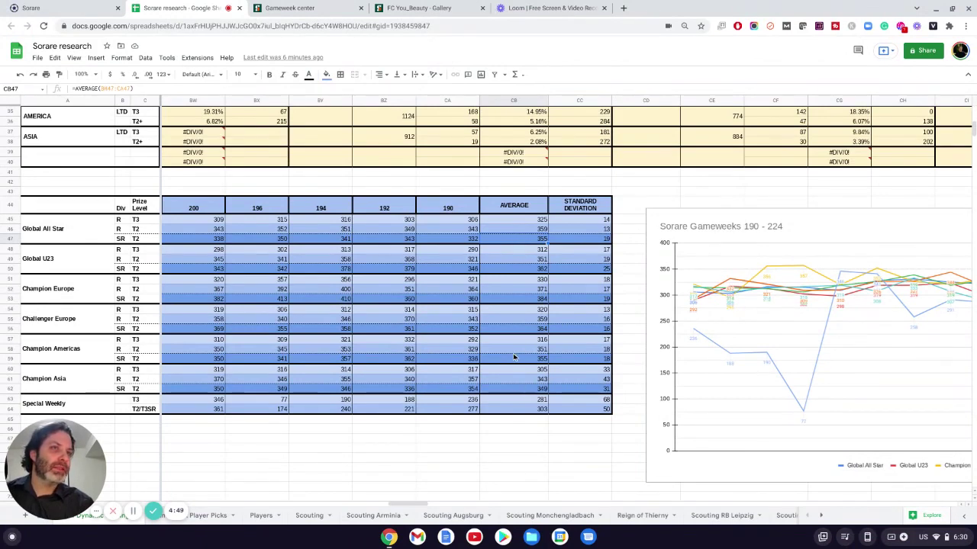
click(510, 251)
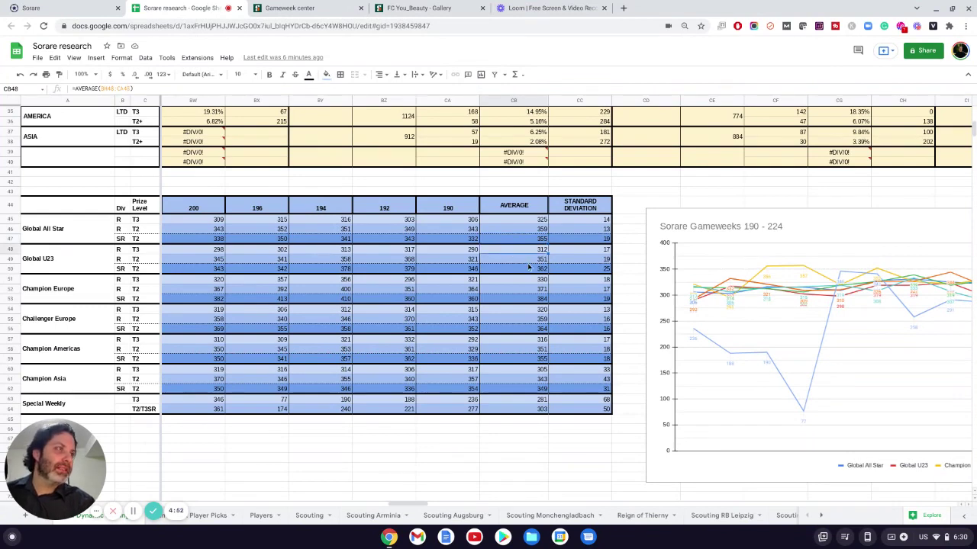
click(515, 342)
click(511, 370)
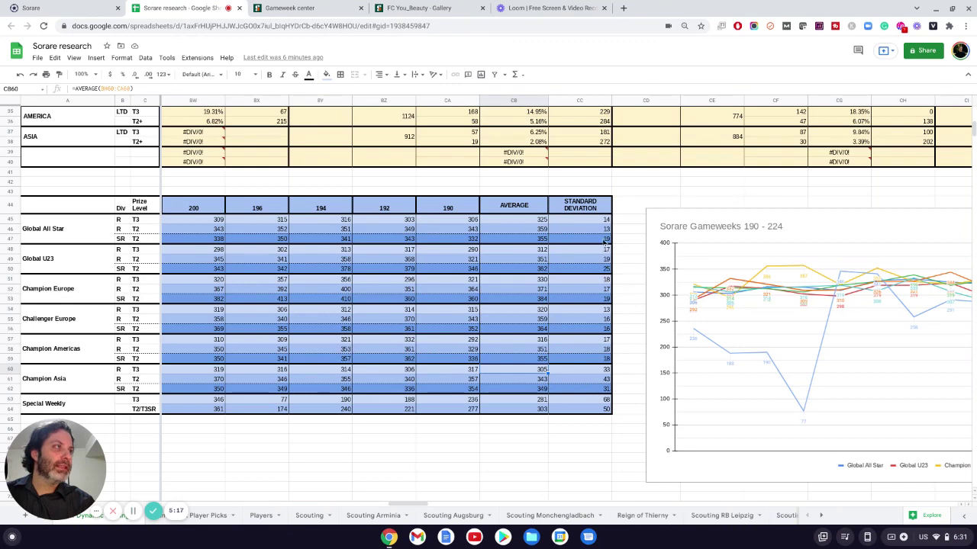
Step: View the full Sorare Gameweeks 190 - 224 line chart of winning points by division
scroll(578, 357, right, 6)
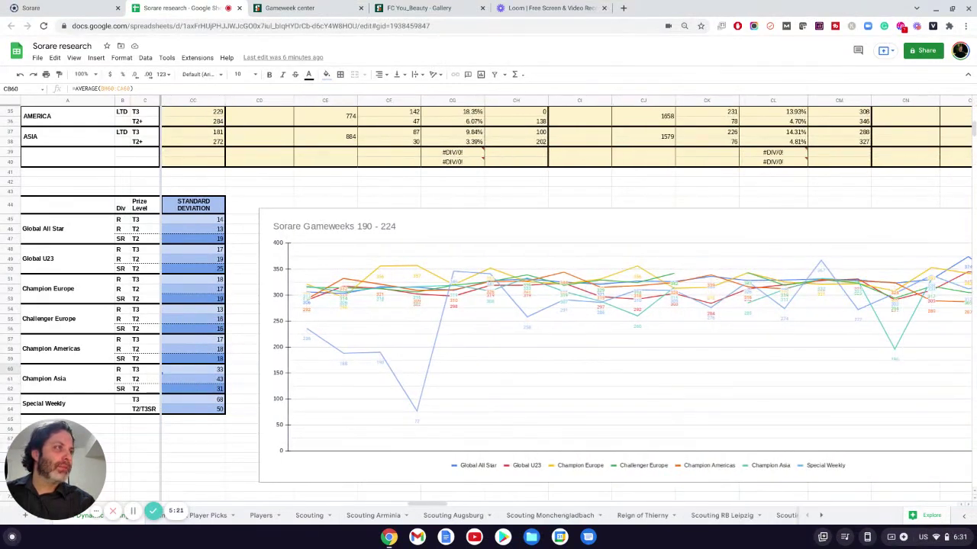
scroll(682, 279, right, 2)
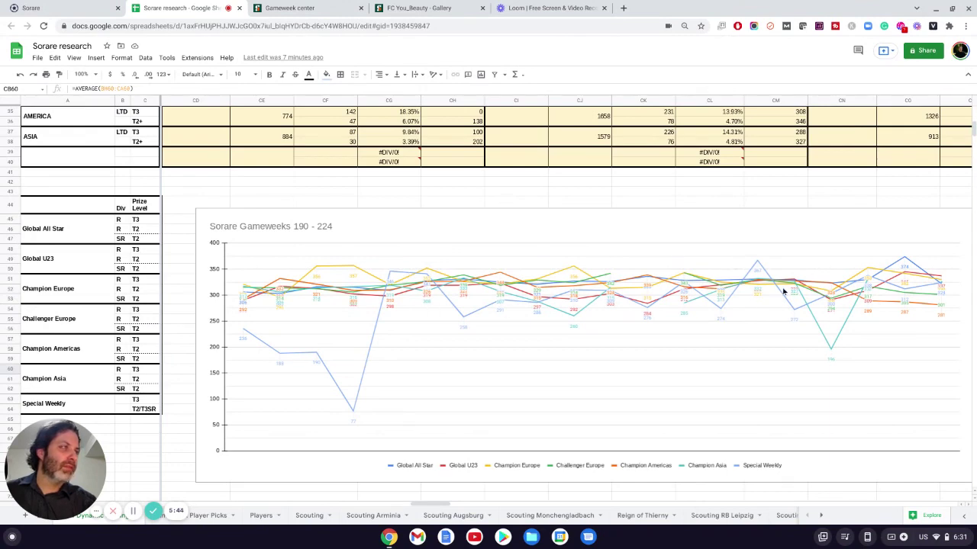
Step: Follow the divisions' winning-points lines across the gameweek chart from its first gameweek to its last and compare their trends
scroll(634, 385, right, 2)
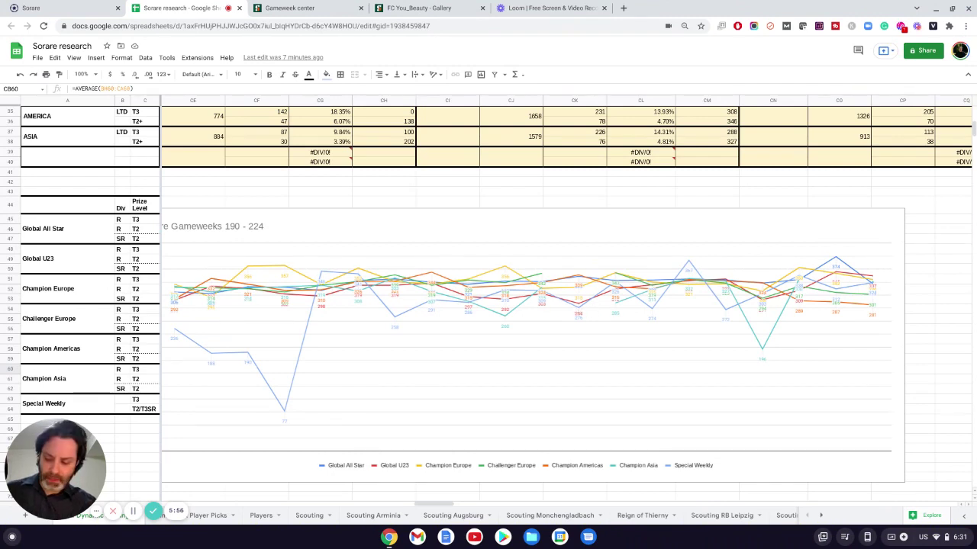
scroll(564, 305, left, 2)
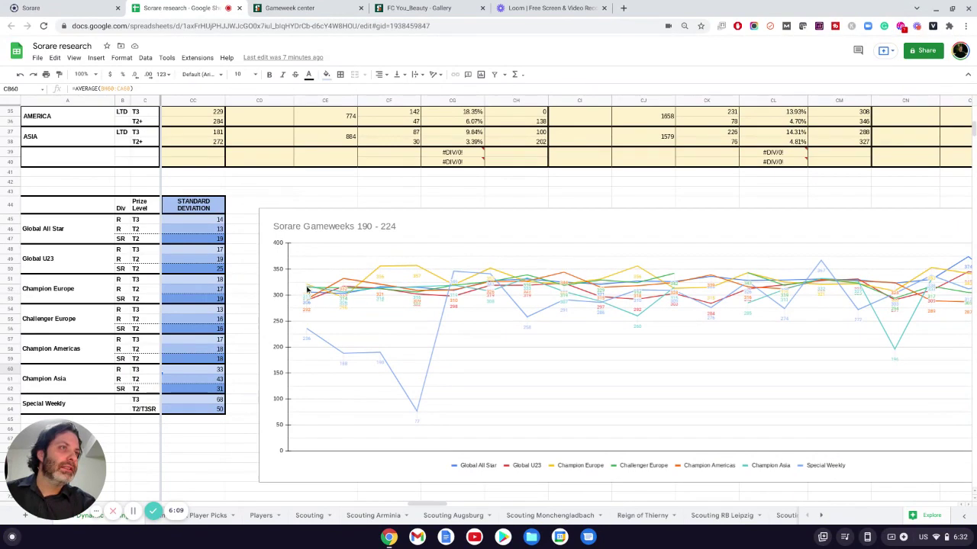
scroll(331, 301, right, 5)
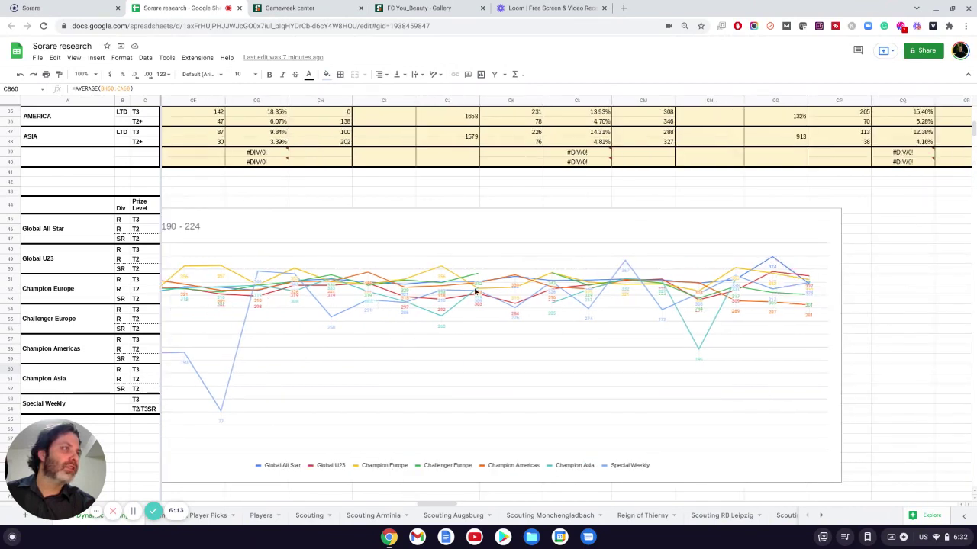
scroll(474, 292, right, 5)
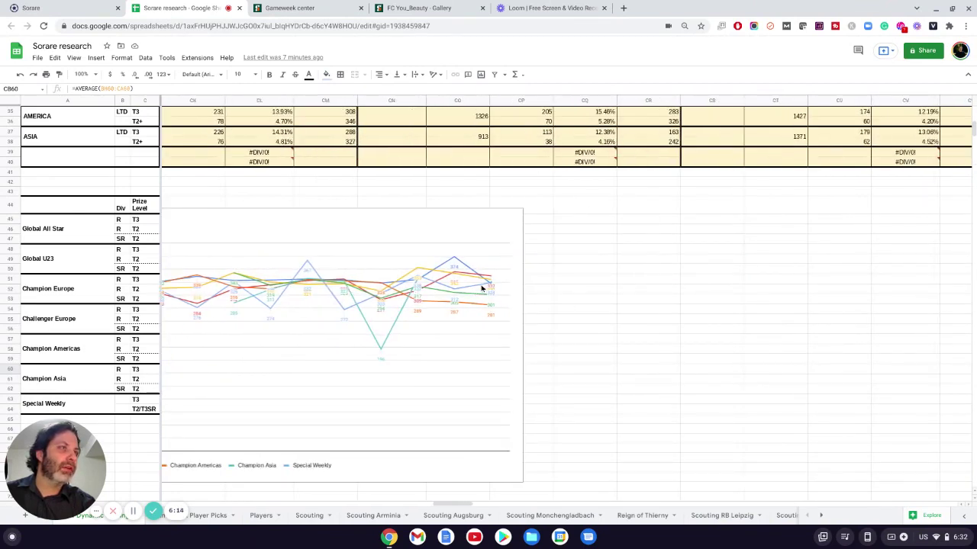
scroll(475, 286, left, 5)
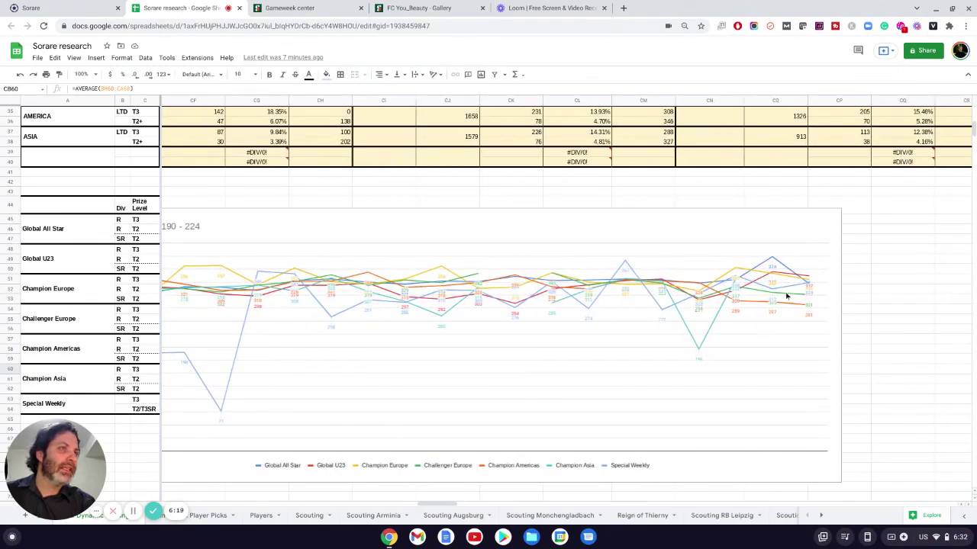
scroll(787, 295, left, 2)
scroll(787, 295, right, 3)
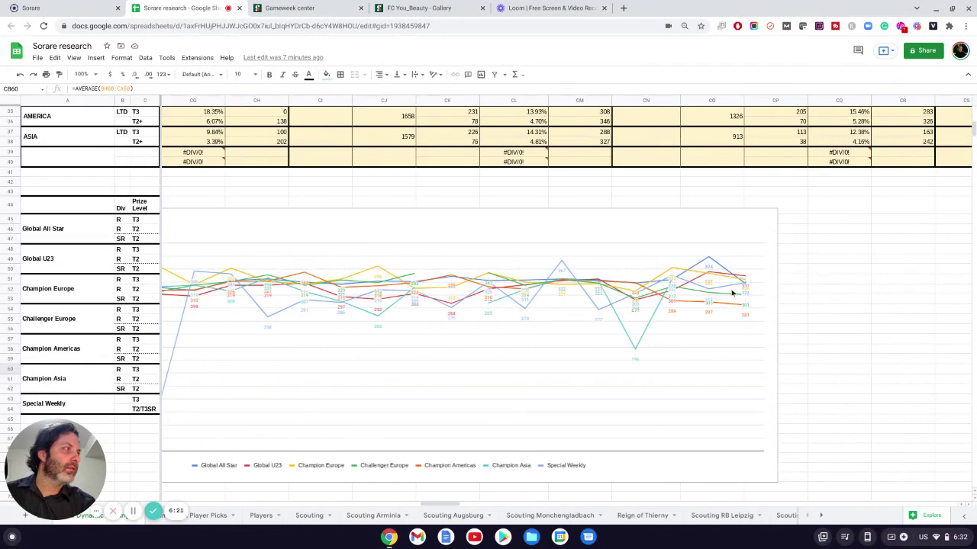